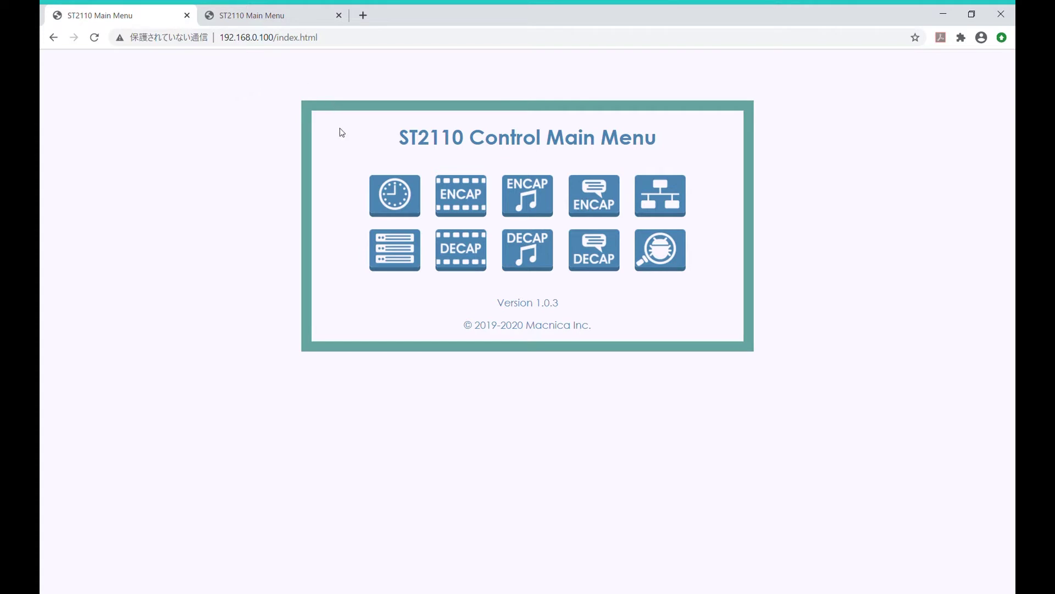
Open the PTP settings page of the 192.168.0.100 unit, showing Domain Number 127.
{"action": "left_click", "coordinate": [390, 196]}
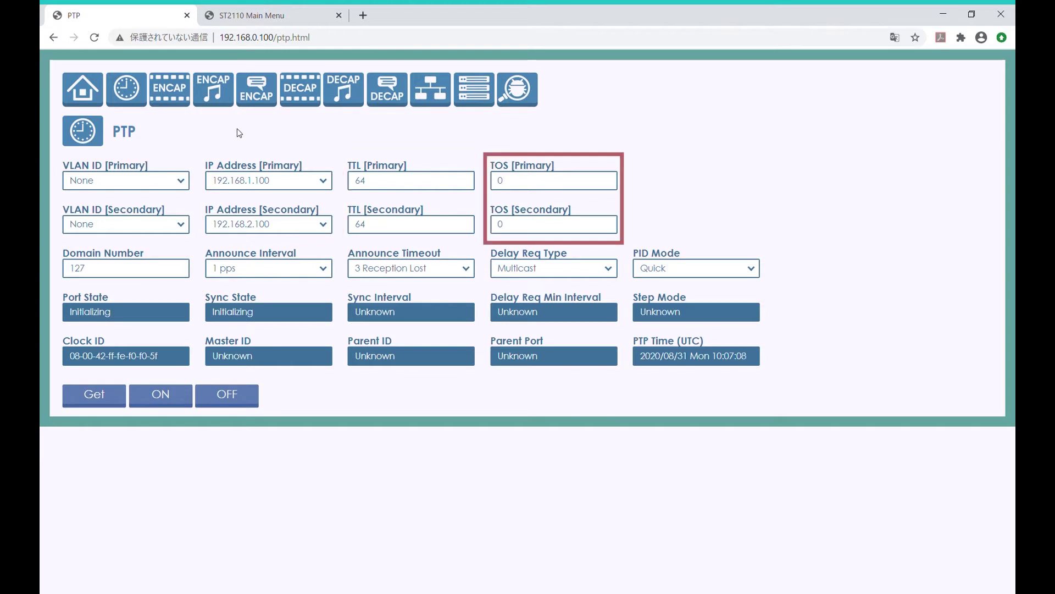
Confirm Domain Number 127 and switch PTP on until the unit reports synched Slave.
{"action": "left_click", "coordinate": [121, 275]}
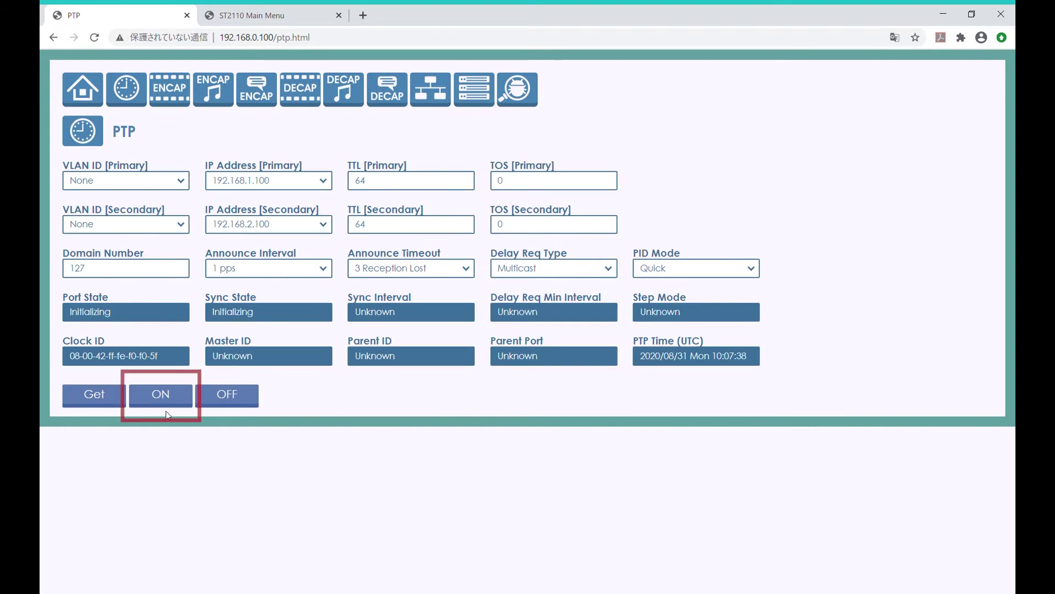
{"action": "left_click", "coordinate": [171, 400]}
{"action": "left_click", "coordinate": [171, 401]}
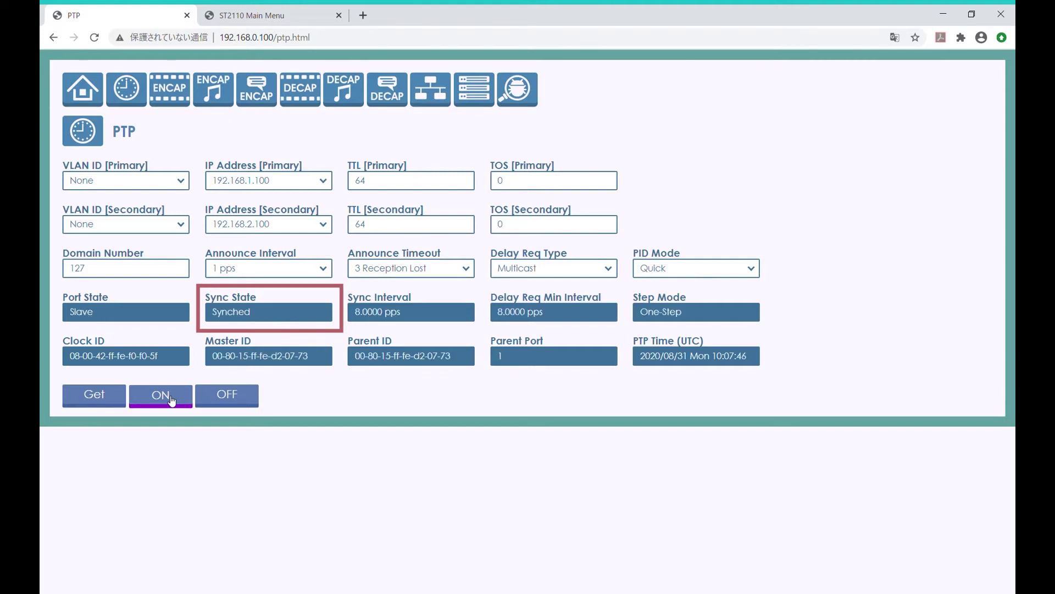
Turn PTP on for the second unit at 192.168.0.110.
{"action": "left_click", "coordinate": [254, 17]}
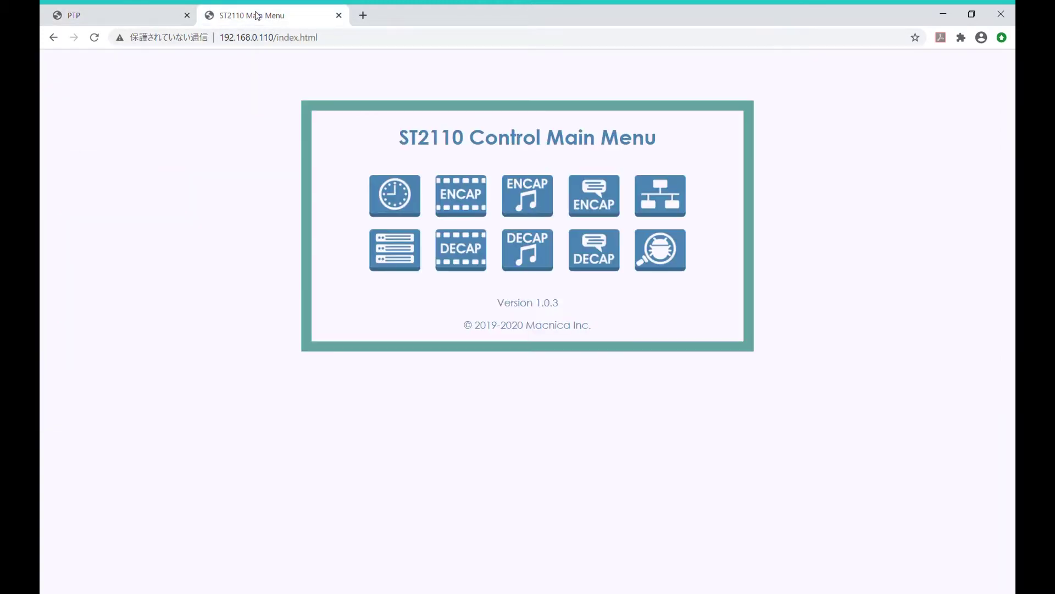
{"action": "left_click", "coordinate": [377, 192]}
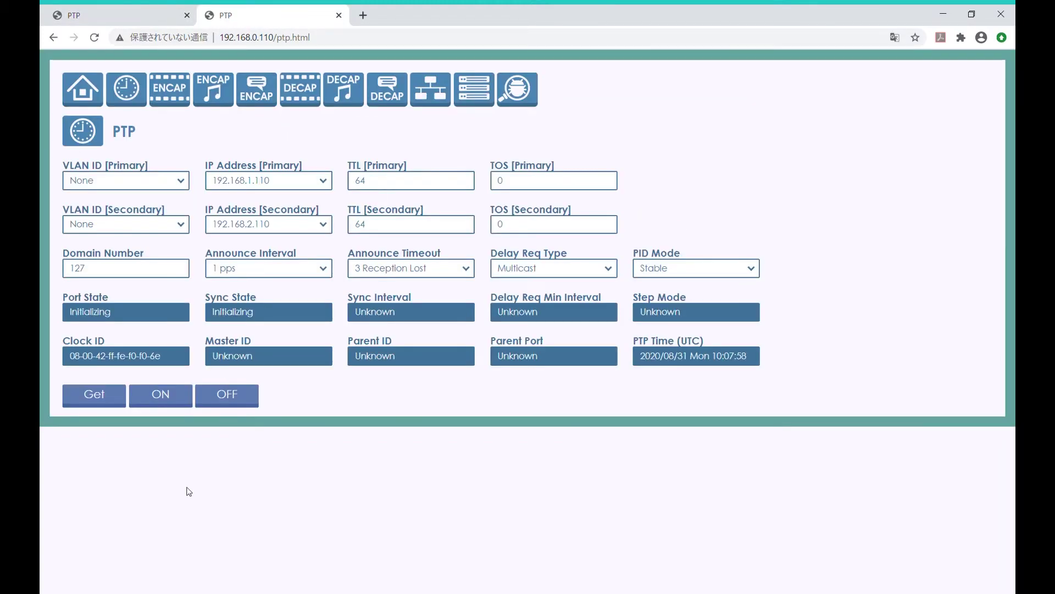
{"action": "left_click", "coordinate": [166, 396]}
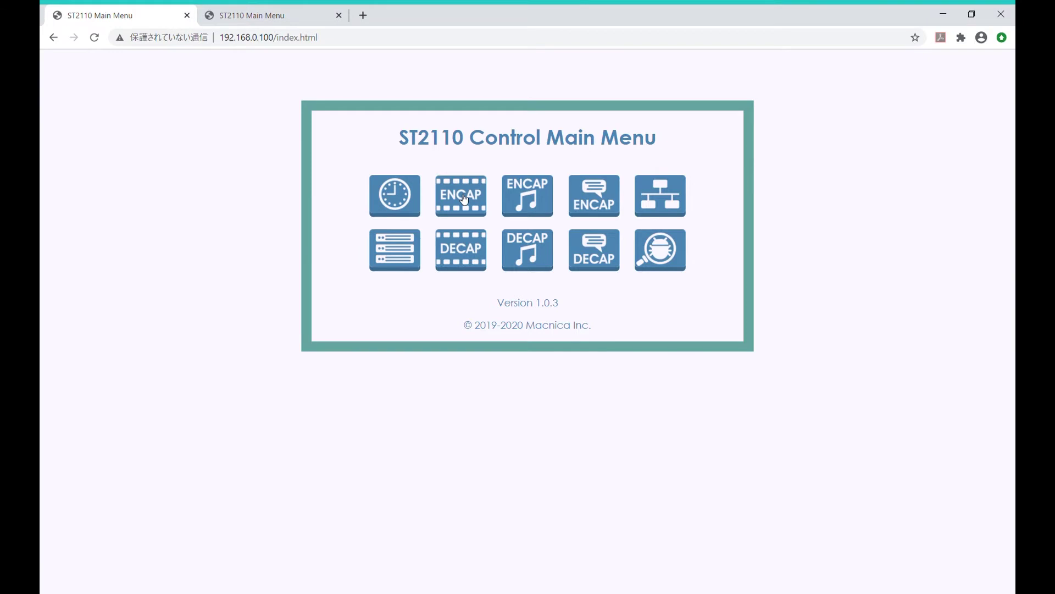
Review the video encapsulation stream table and Data Lost columns, then enable stream 1.
{"action": "left_click", "coordinate": [464, 199]}
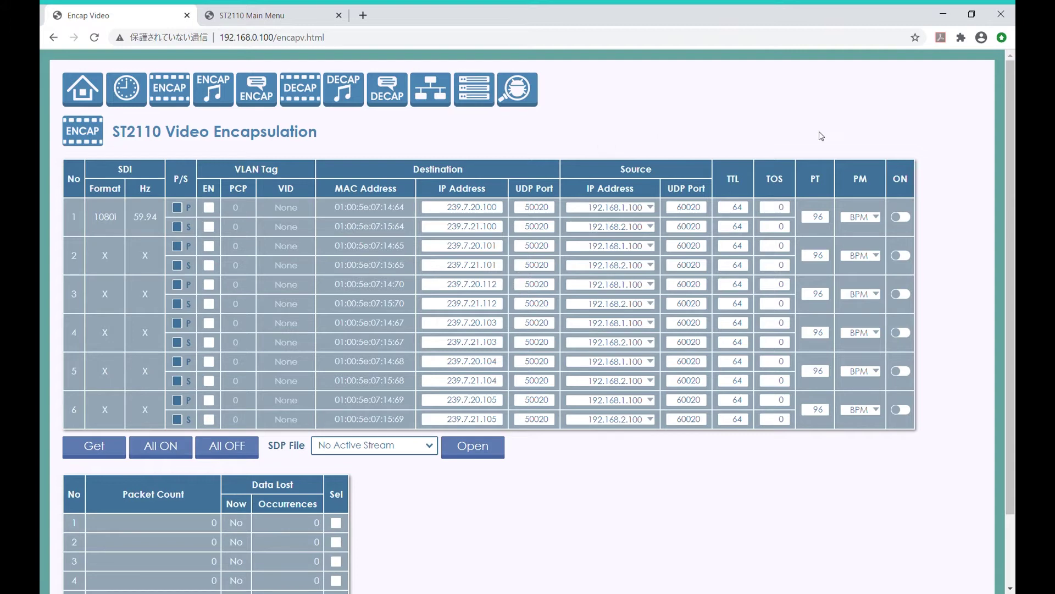
{"action": "left_click_drag", "start_coordinate": [1013, 126], "coordinate": [1013, 144]}
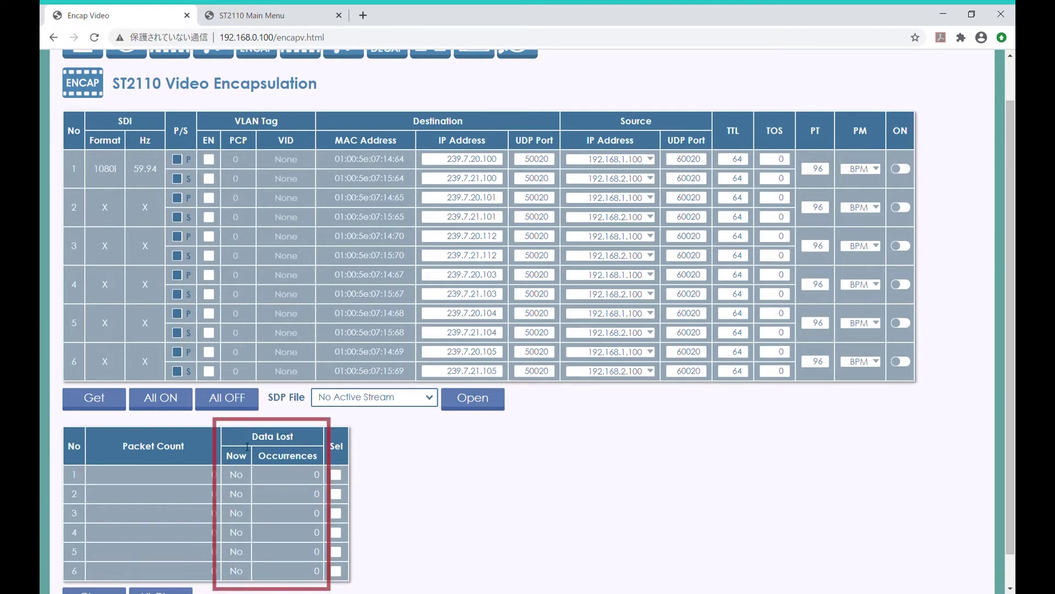
{"action": "scroll", "coordinate": [934, 221], "scroll_direction": "up", "scroll_amount": 1}
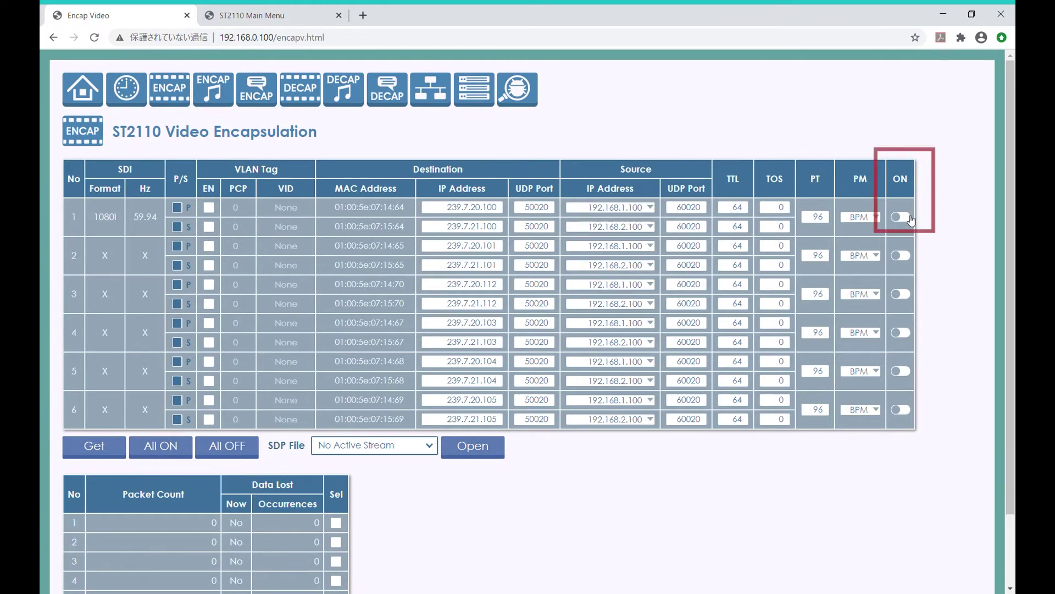
{"action": "left_click", "coordinate": [911, 218]}
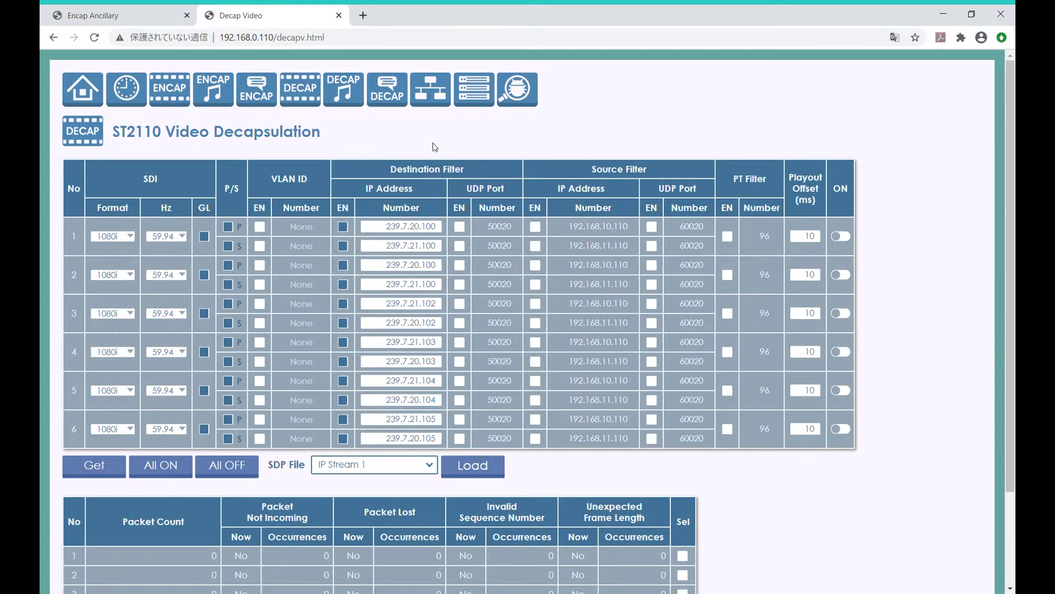
Check stream 1's destination IP on the 192.168.0.110 Decap Video page and enable stream 1.
{"action": "left_click", "coordinate": [433, 227]}
{"action": "left_click", "coordinate": [372, 135]}
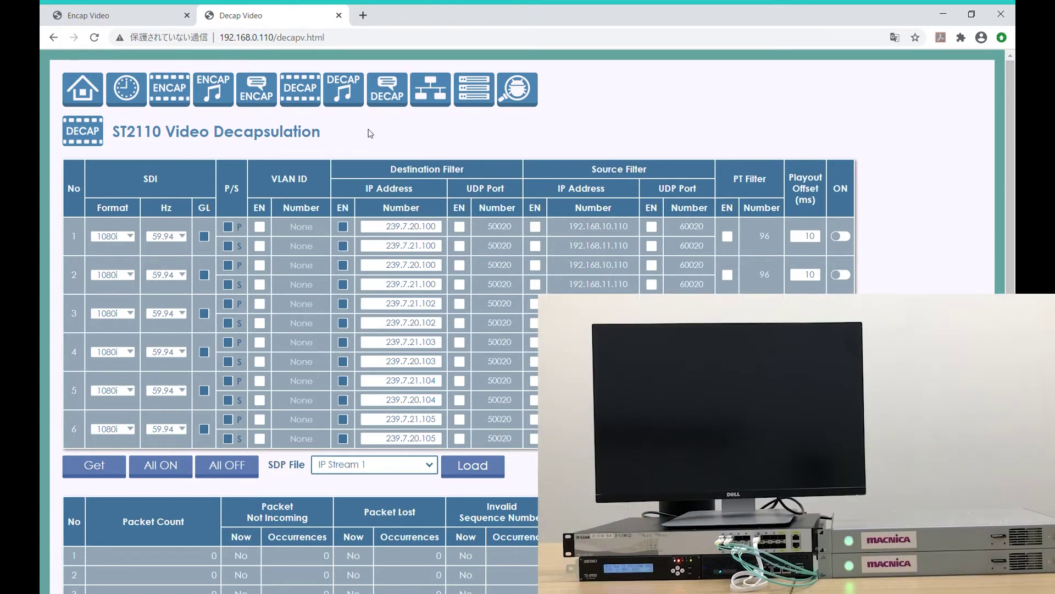
{"action": "left_click", "coordinate": [841, 237]}
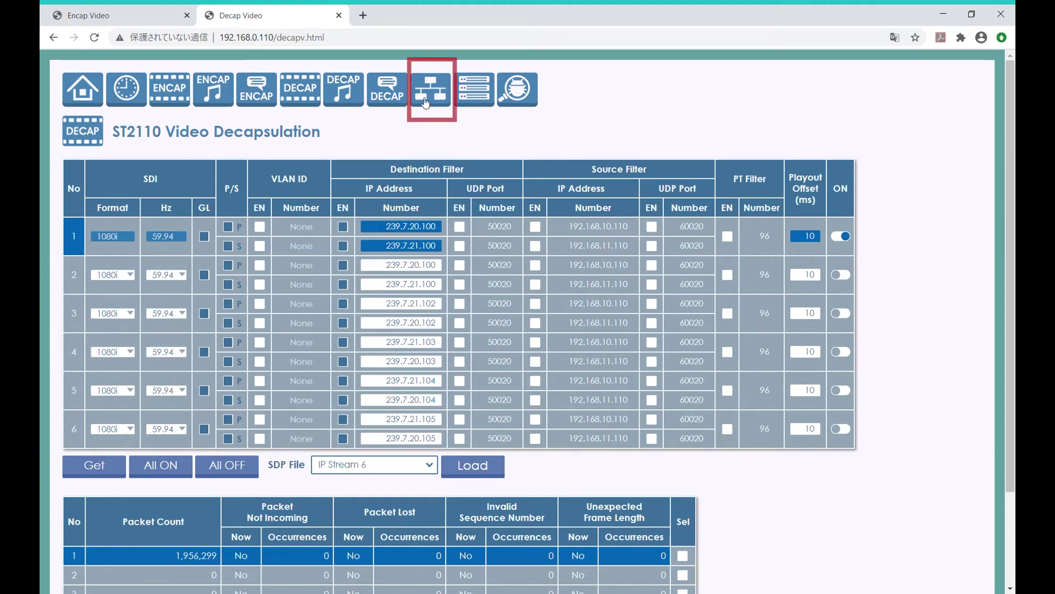
Open the 192.168.0.110 Network page and scroll through the Primary and Secondary Port sections.
{"action": "left_click", "coordinate": [438, 97]}
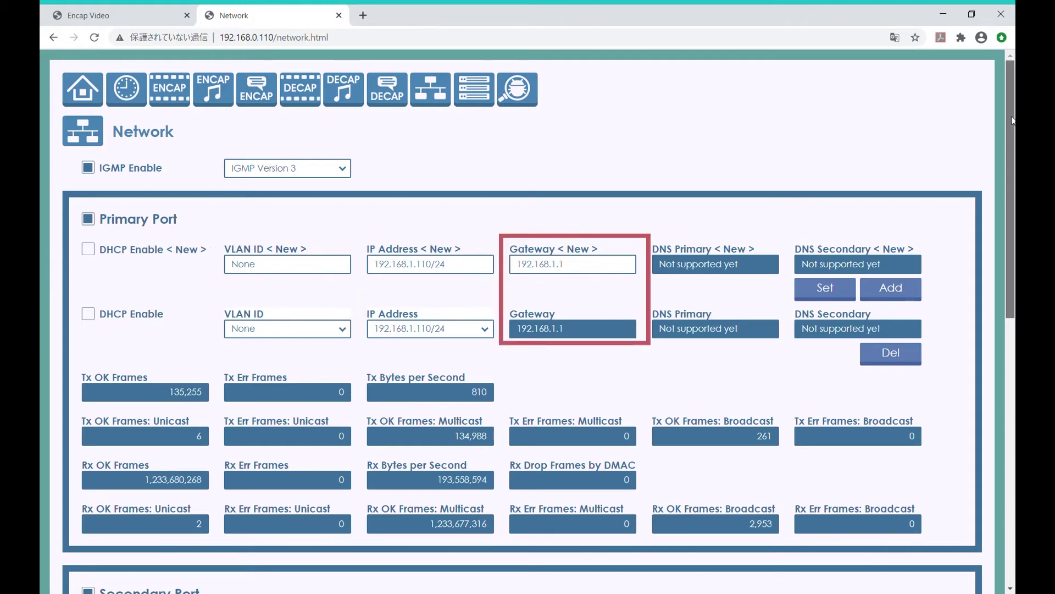
{"action": "left_click_drag", "start_coordinate": [1013, 120], "coordinate": [1012, 184]}
{"action": "scroll", "coordinate": [1010, 179], "scroll_direction": "down", "scroll_amount": 3}
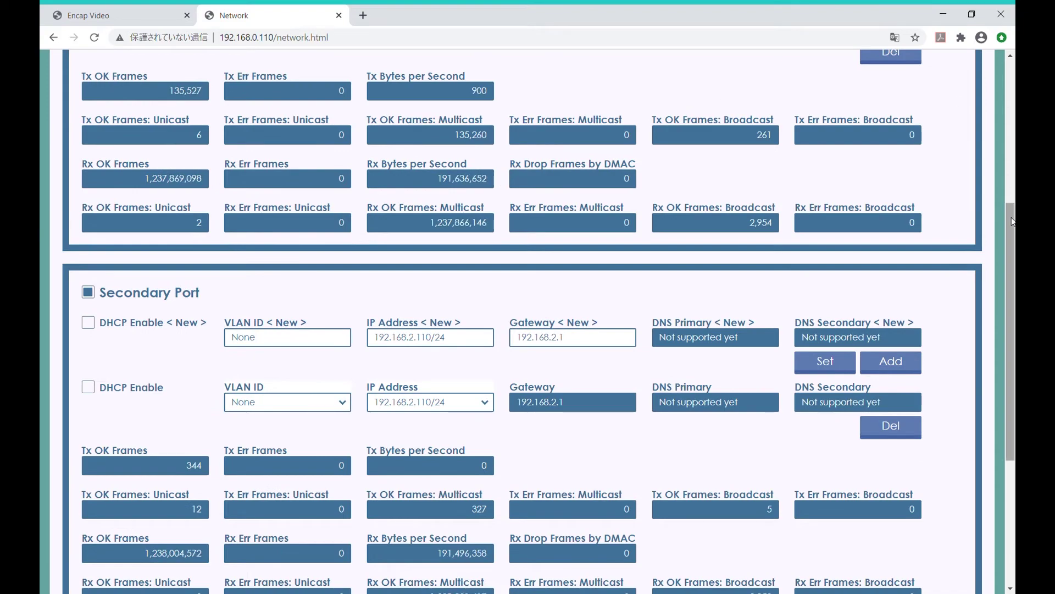
{"action": "left_click_drag", "start_coordinate": [1013, 222], "coordinate": [1007, 68]}
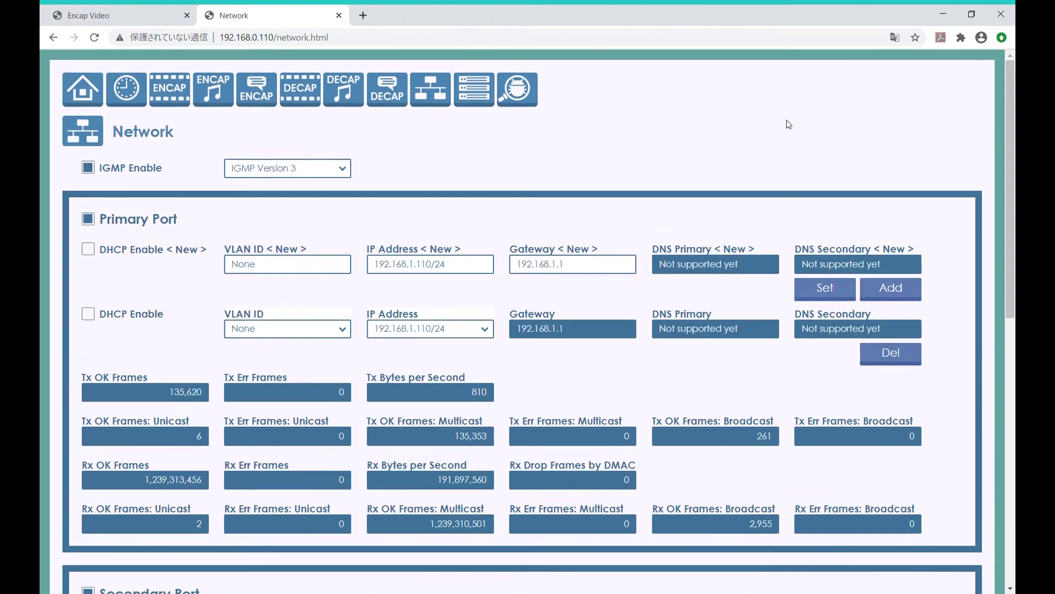
Open the System page and scroll down to the Setup section and UPDATE button.
{"action": "left_click", "coordinate": [477, 102]}
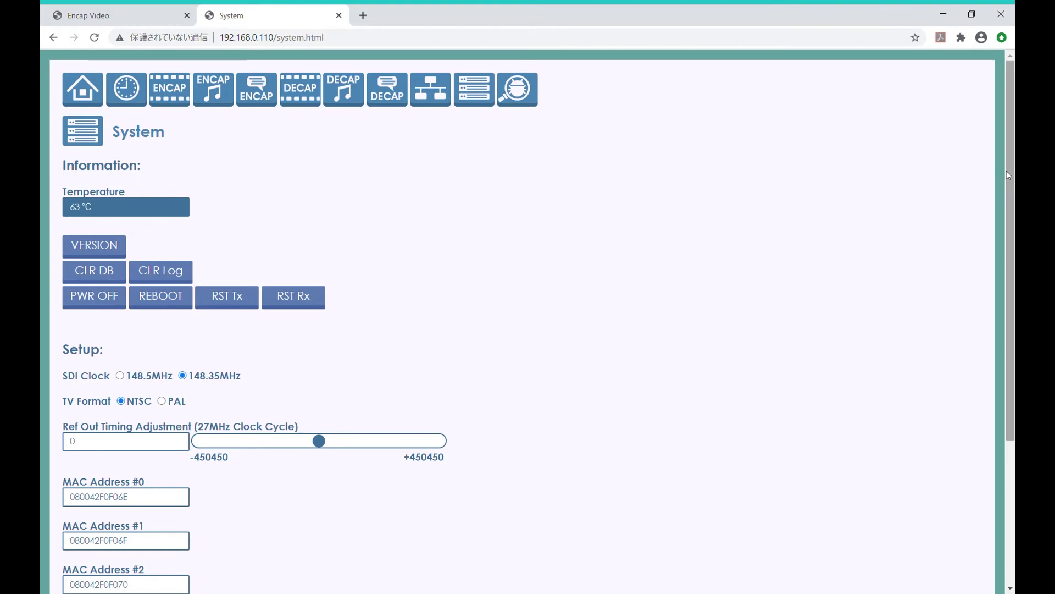
{"action": "left_click_drag", "start_coordinate": [1007, 171], "coordinate": [1007, 259]}
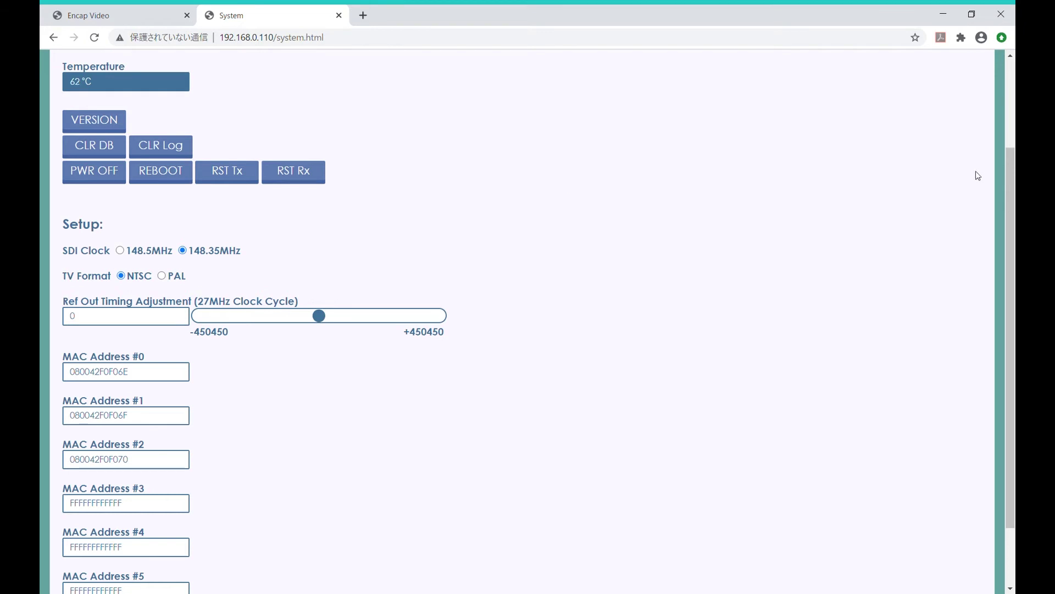
{"action": "left_click_drag", "start_coordinate": [1010, 170], "coordinate": [1011, 242]}
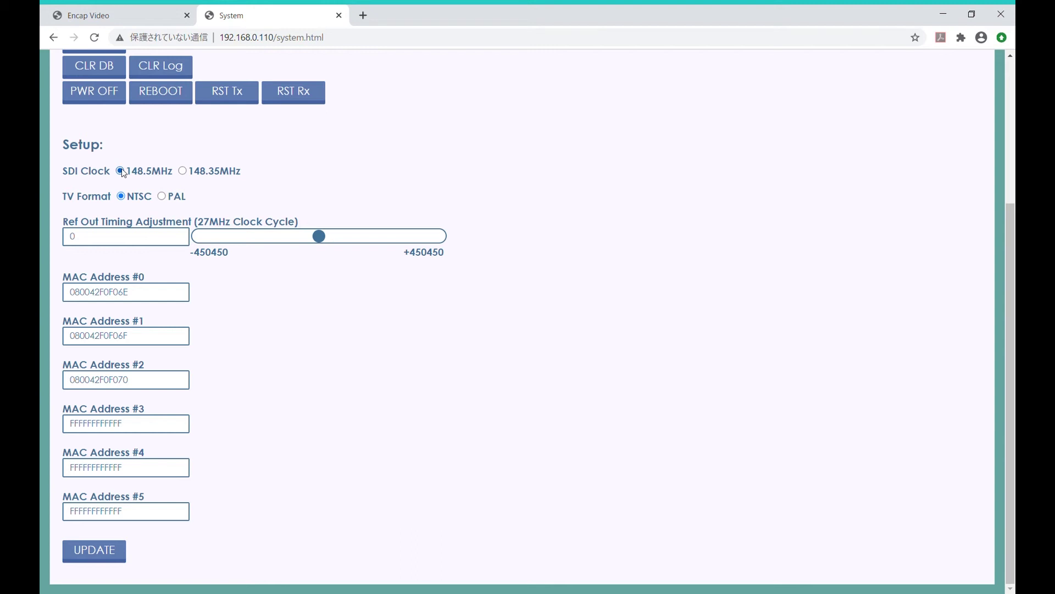
Set the SDI Clock to 148.35MHz and keep the TV Format at NTSC.
{"action": "left_click", "coordinate": [182, 170]}
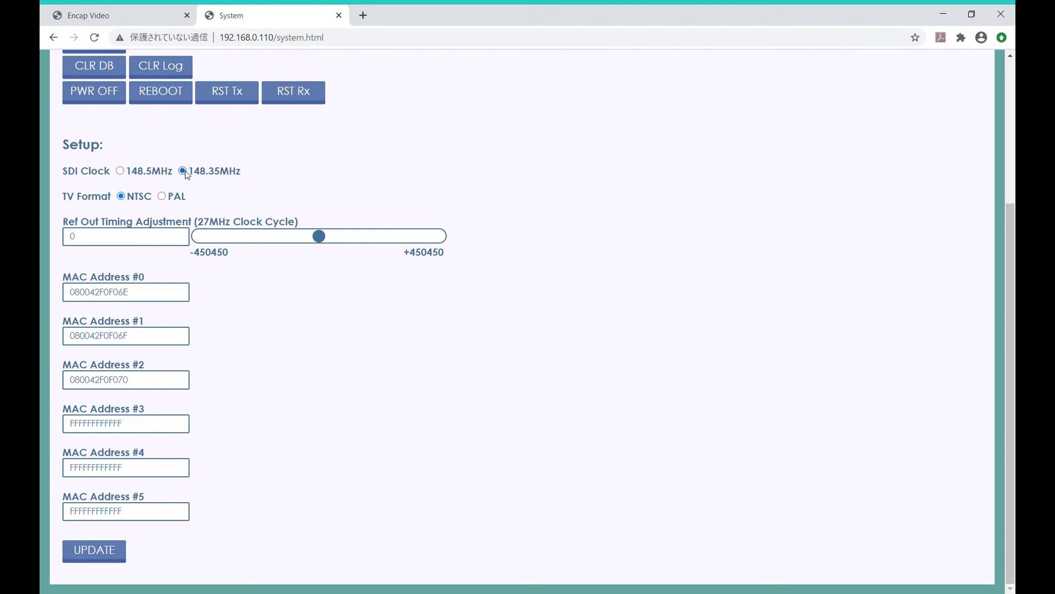
{"action": "left_click", "coordinate": [162, 196]}
{"action": "left_click", "coordinate": [121, 196]}
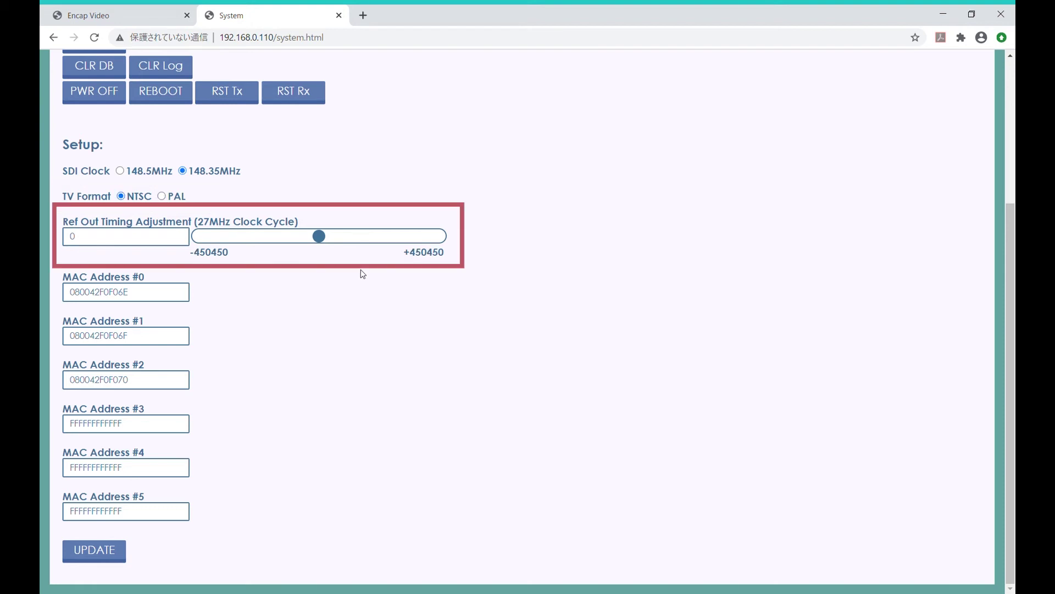
Adjust the Ref Out Timing slider until the value reads -4504.
{"action": "left_click", "coordinate": [353, 237]}
{"action": "left_click", "coordinate": [248, 240]}
{"action": "left_click", "coordinate": [313, 237]}
{"action": "left_click", "coordinate": [373, 239]}
{"action": "left_click", "coordinate": [315, 237]}
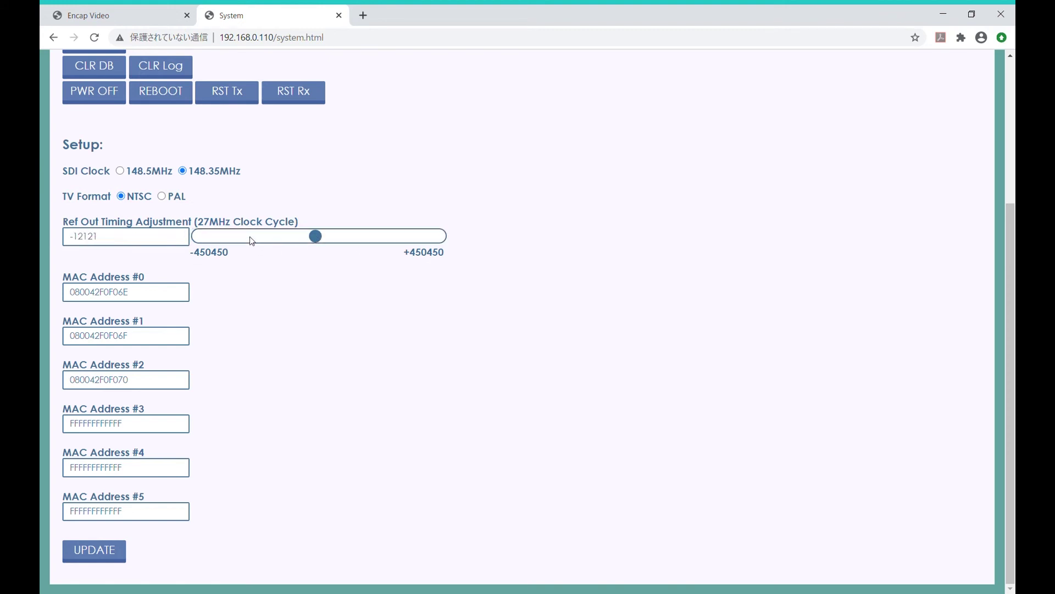
{"action": "left_click", "coordinate": [253, 238]}
{"action": "left_click", "coordinate": [317, 237]}
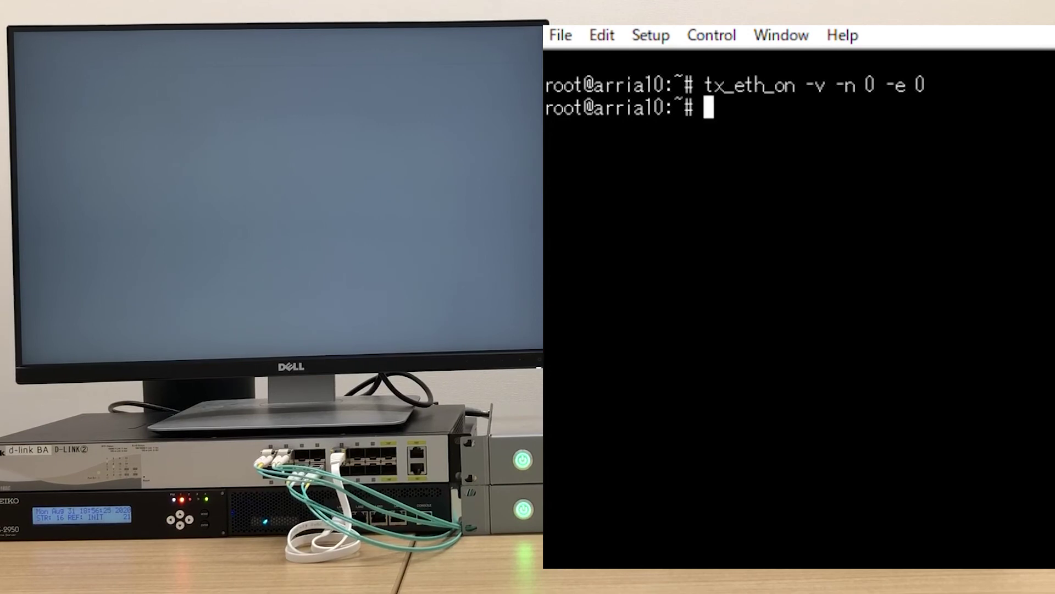
Rerun tx_eth_on for port 1 to enable the second transmit Ethernet port.
{"action": "key", "text": "Up"}
{"action": "key", "text": "BackSpace"}
{"action": "type", "text": "1"}
{"action": "key", "text": "Return"}
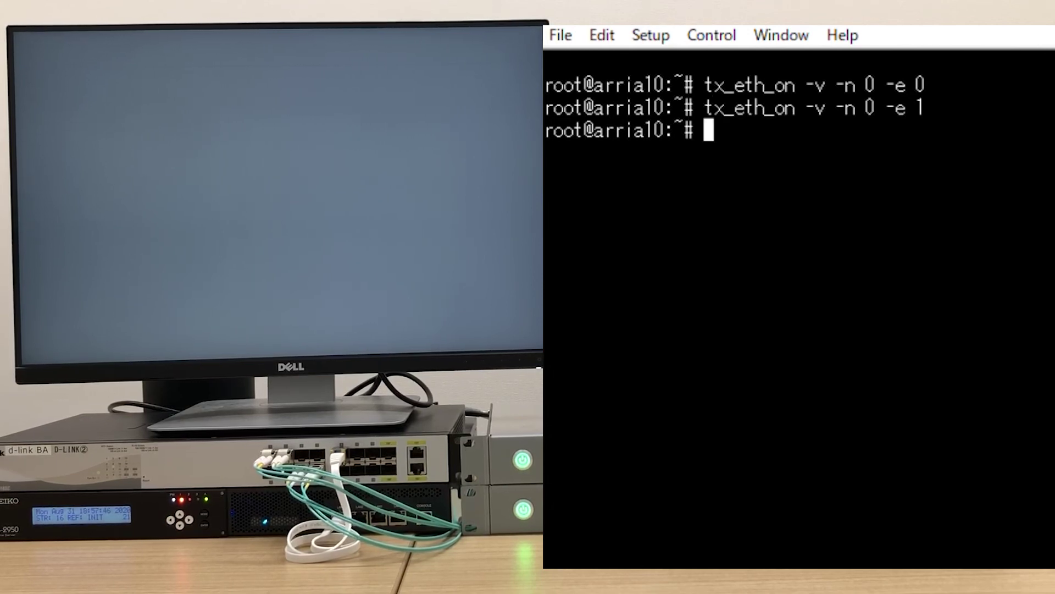
Apply tx_vlan_config -v -e 0 for ports 0 and 1.
{"action": "type", "text": "tx_vlan_config -v -n 0 -e 0"}
{"action": "key", "text": "Return"}
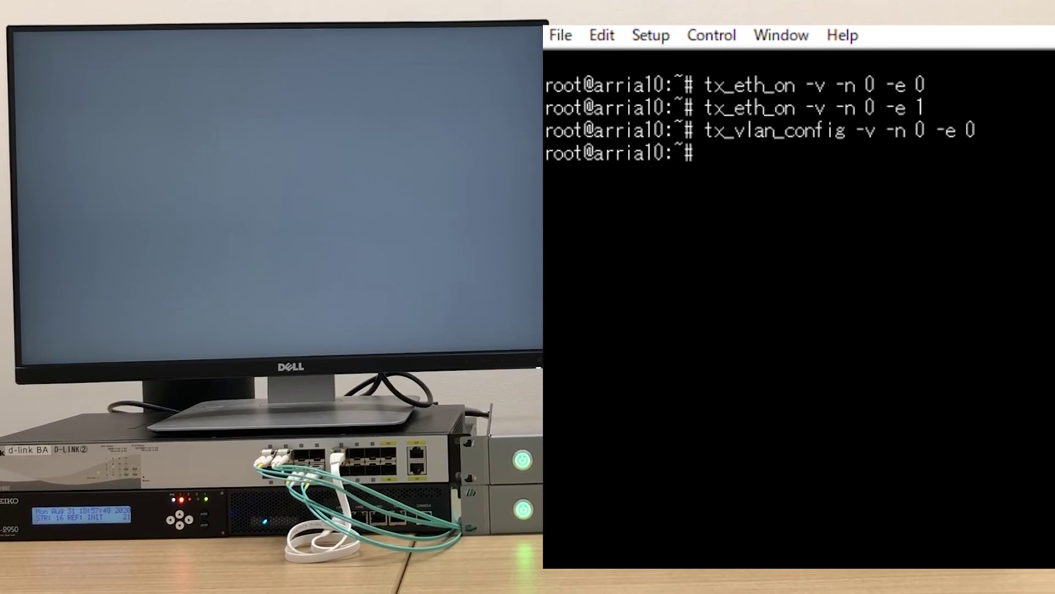
{"action": "key", "text": "Up"}
{"action": "key", "text": "BackSpace"}
{"action": "type", "text": "1"}
{"action": "key", "text": "Return"}
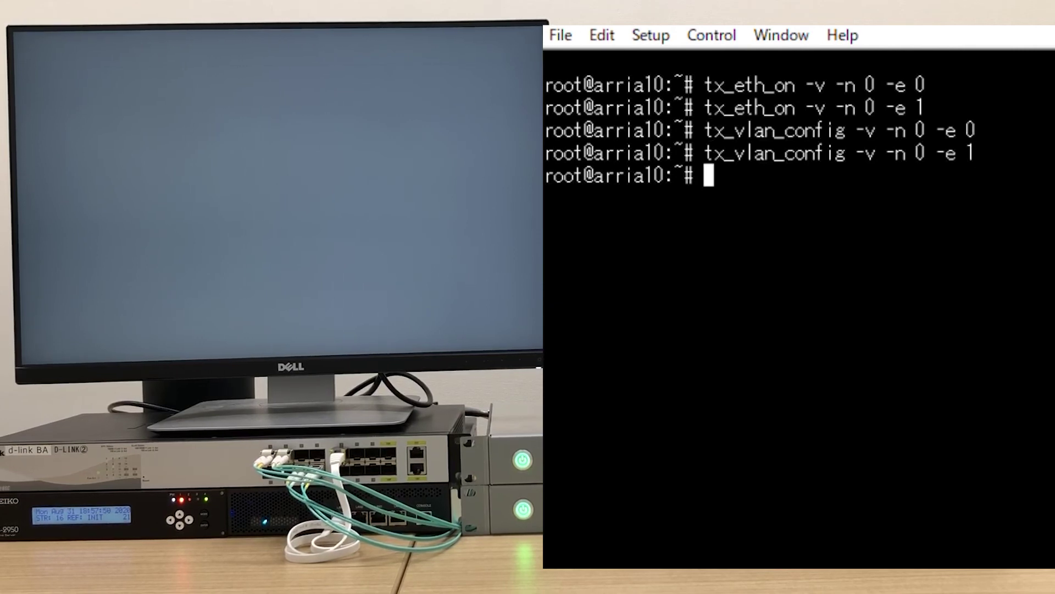
Set the destination and source IP addresses for ports 0 and 1.
{"action": "key", "text": "alt+v"}
{"action": "key", "text": "Return"}
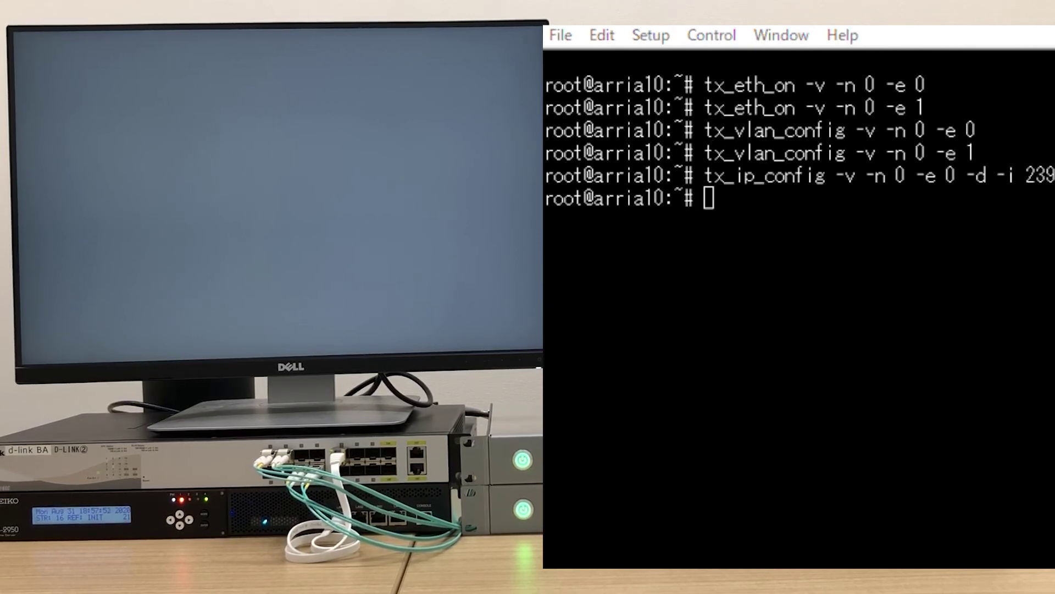
{"action": "key", "text": "alt+v"}
{"action": "key", "text": "Return"}
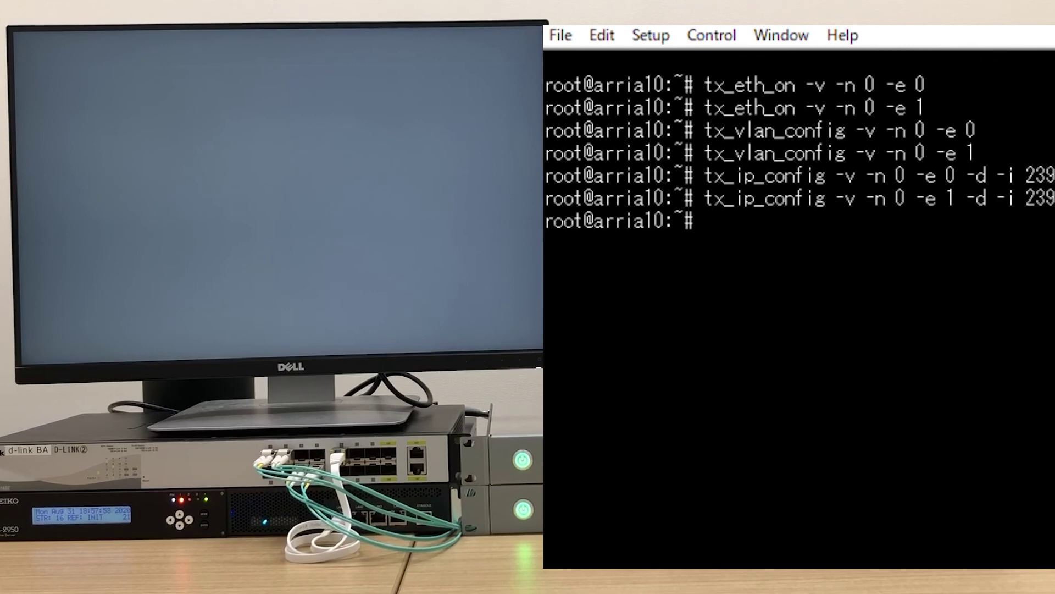
{"action": "key", "text": "alt+v"}
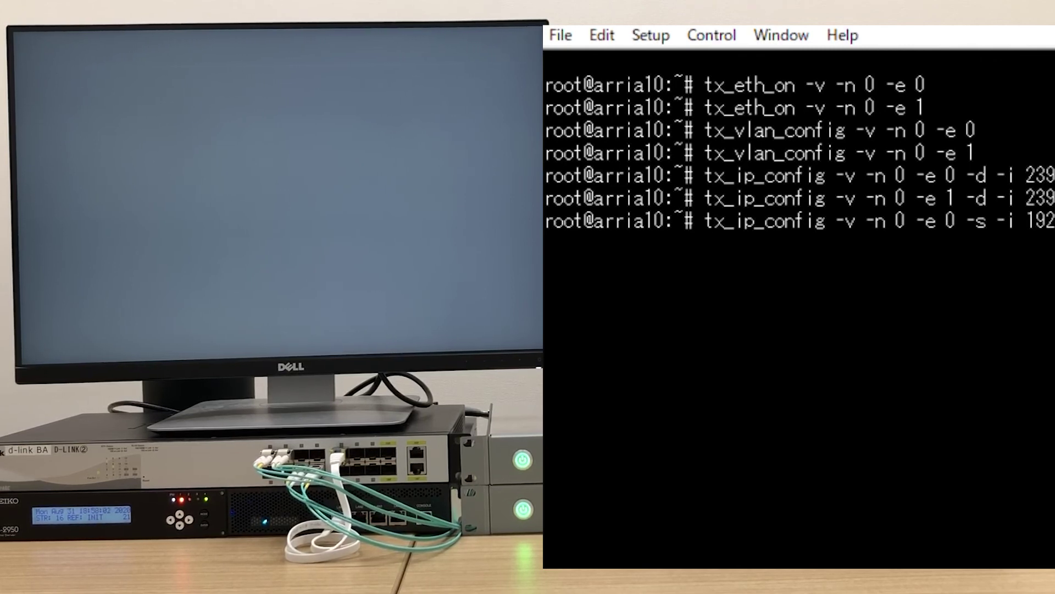
{"action": "key", "text": "Return"}
{"action": "key", "text": "alt+v"}
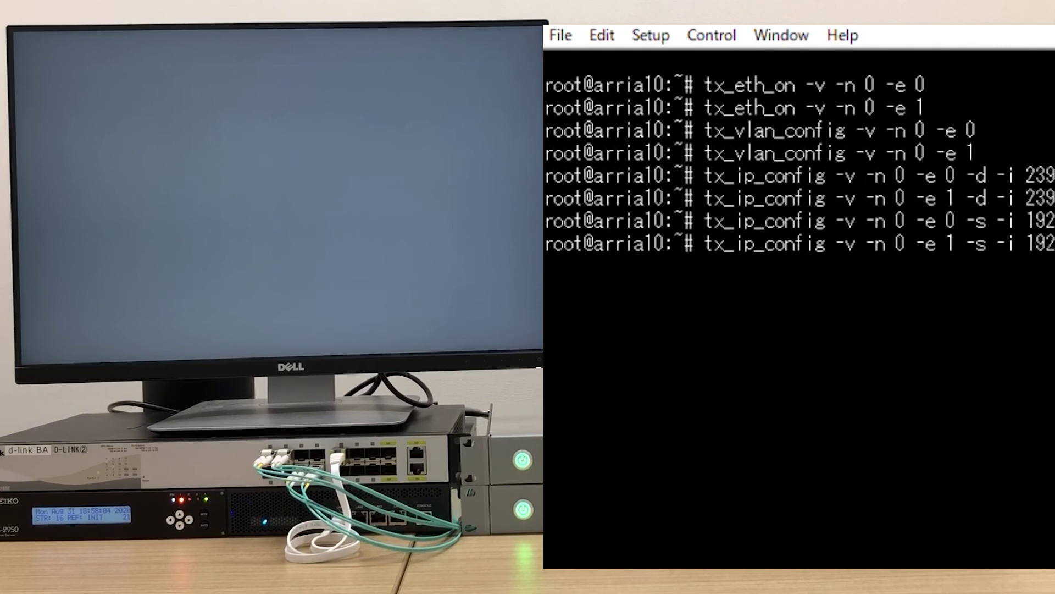
{"action": "key", "text": "Return"}
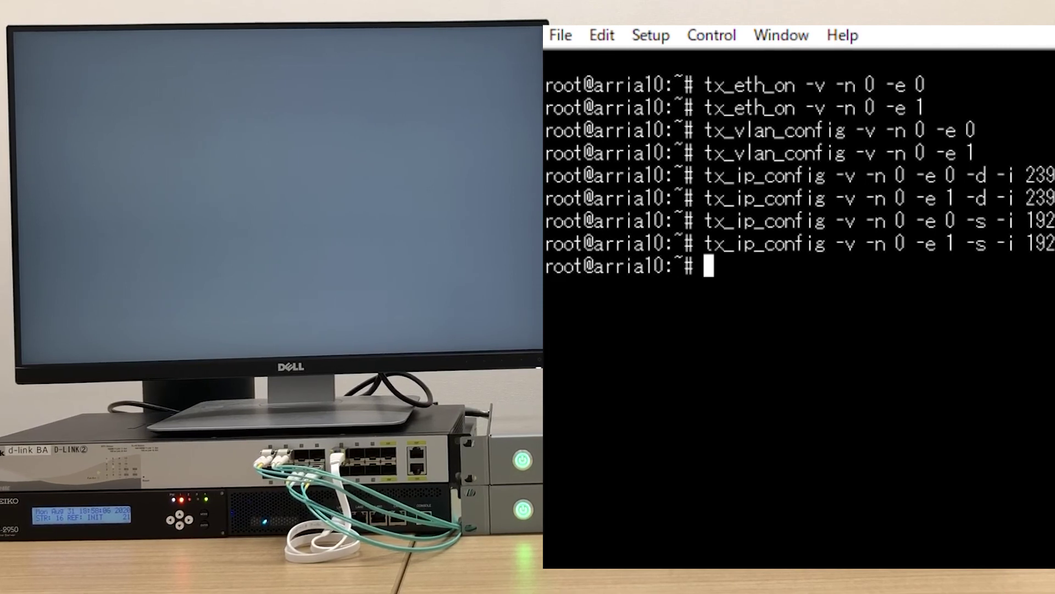
Apply RTP payload type 96 and the 1080i video format, then start video transmission.
{"action": "key", "text": "alt+v"}
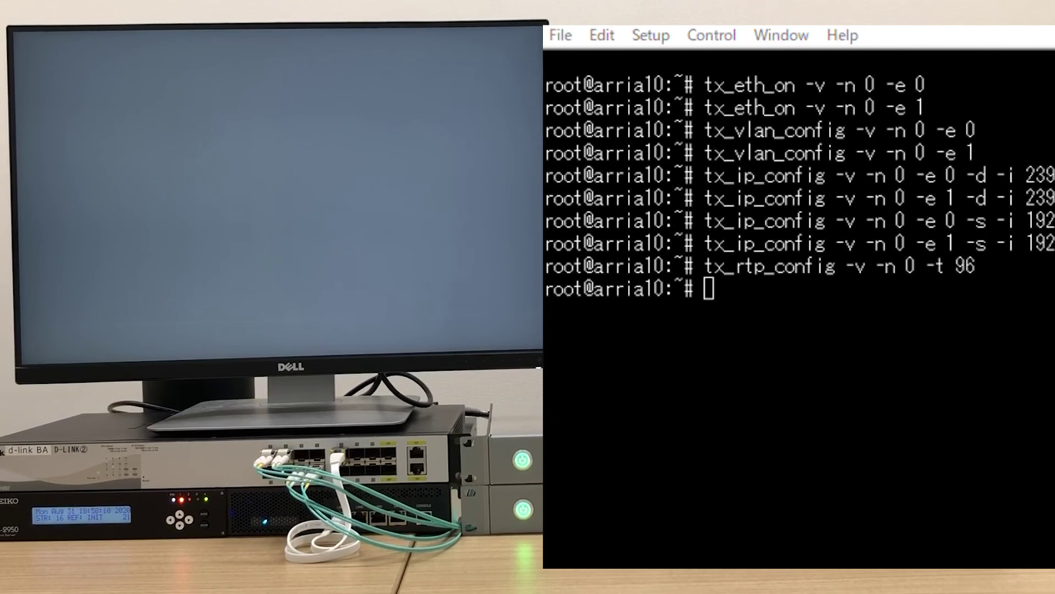
{"action": "key", "text": "alt+v"}
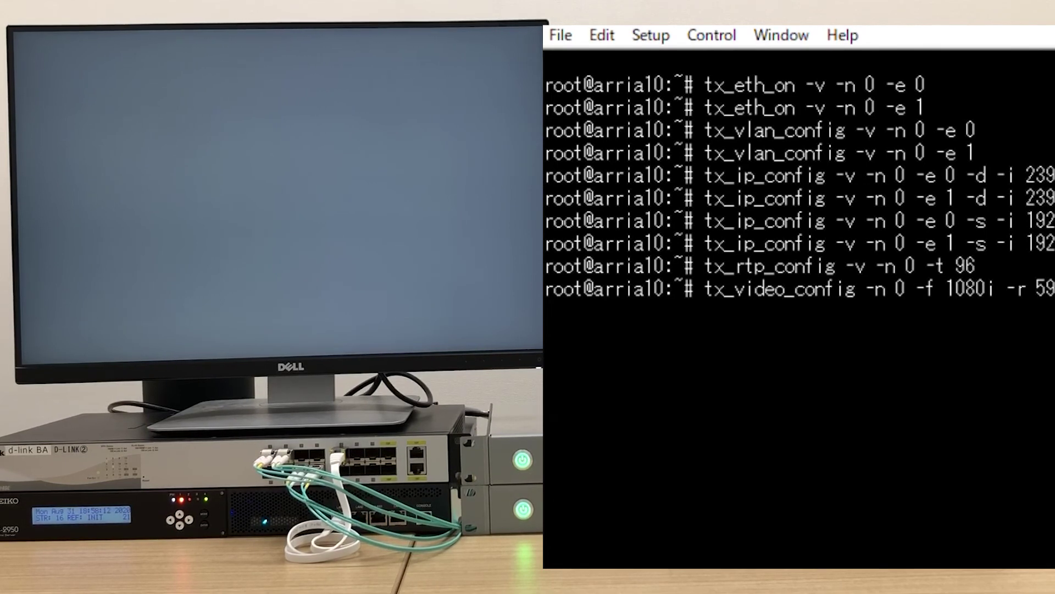
{"action": "key", "text": "Return"}
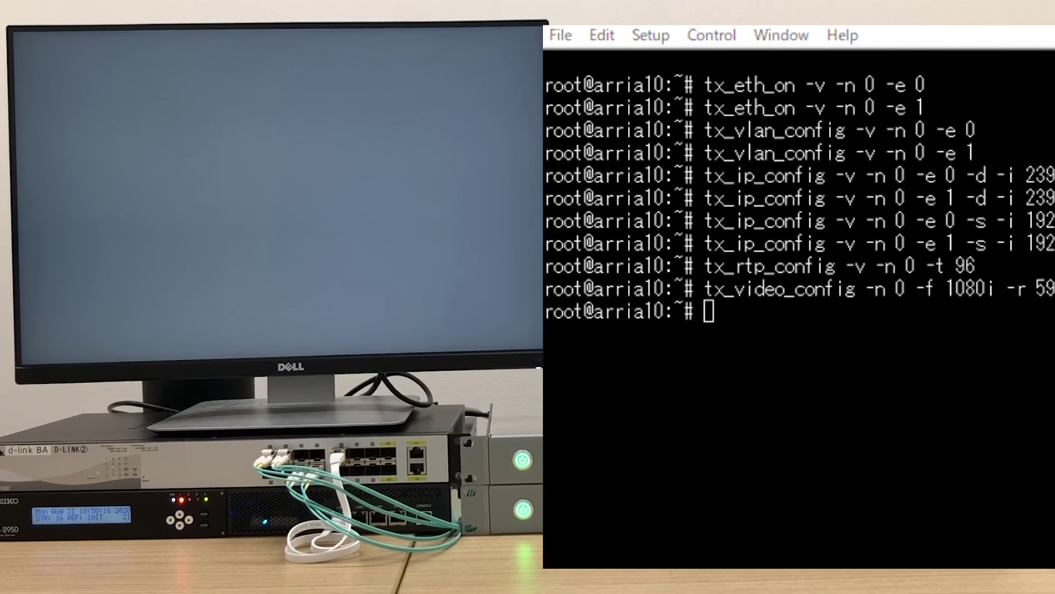
{"action": "key", "text": "alt+Tab"}
{"action": "key", "text": "alt+v"}
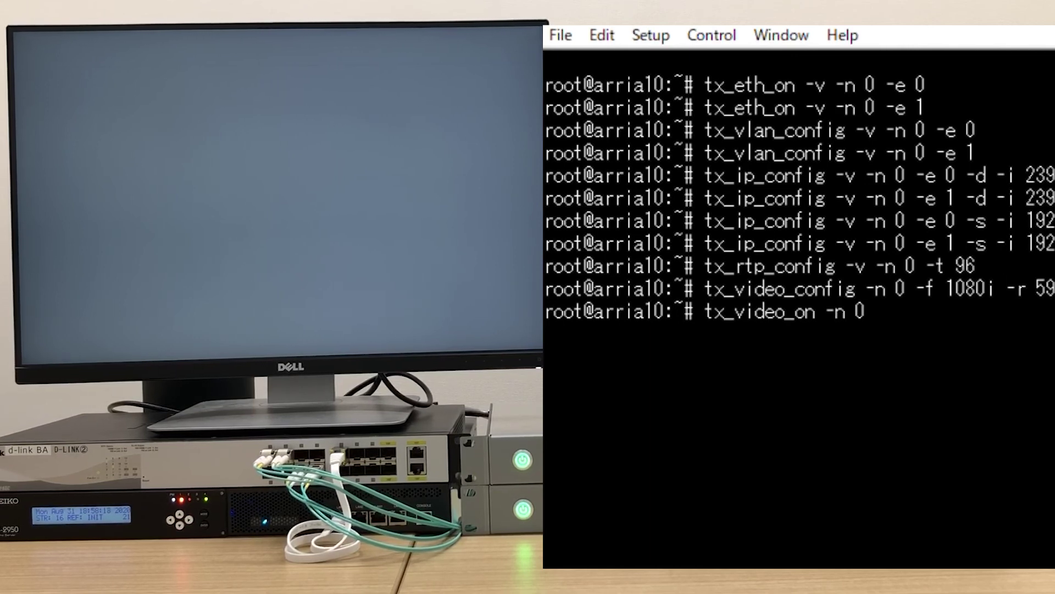
{"action": "key", "text": "Return"}
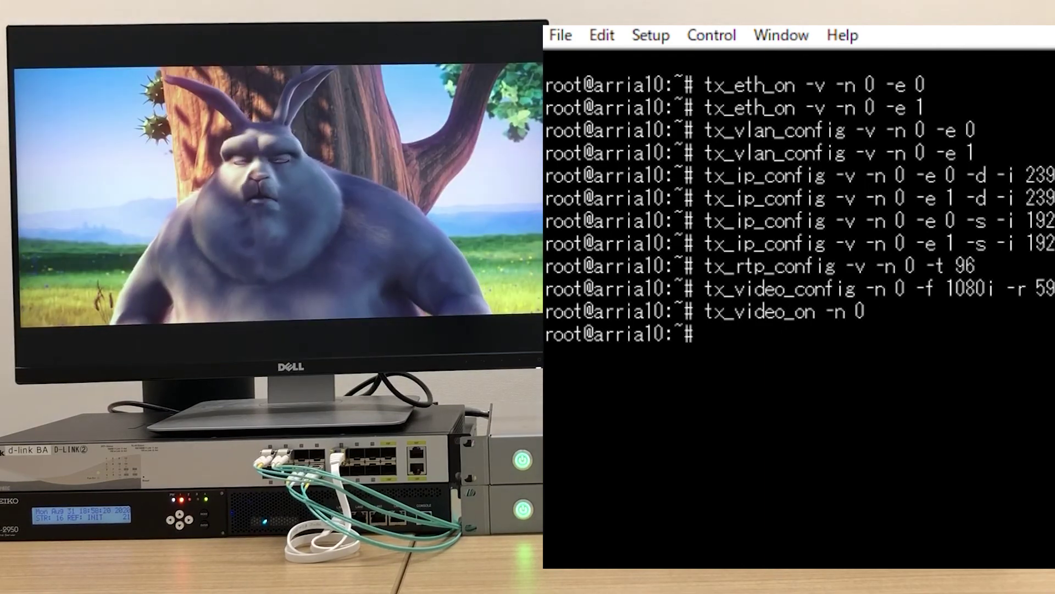